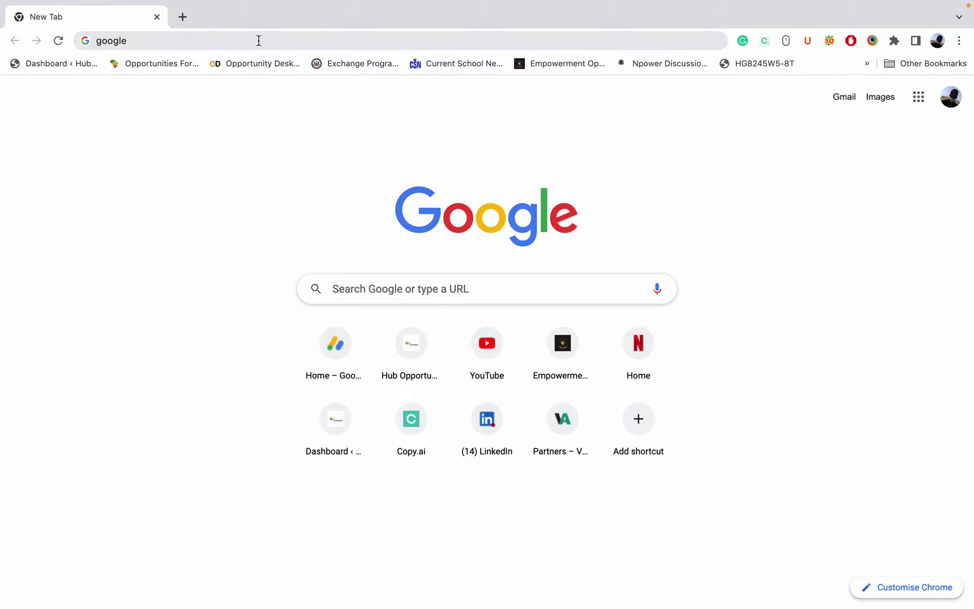
# Search Google for 'google voice' from the Chrome address bar.
pyautogui.click(259, 40)
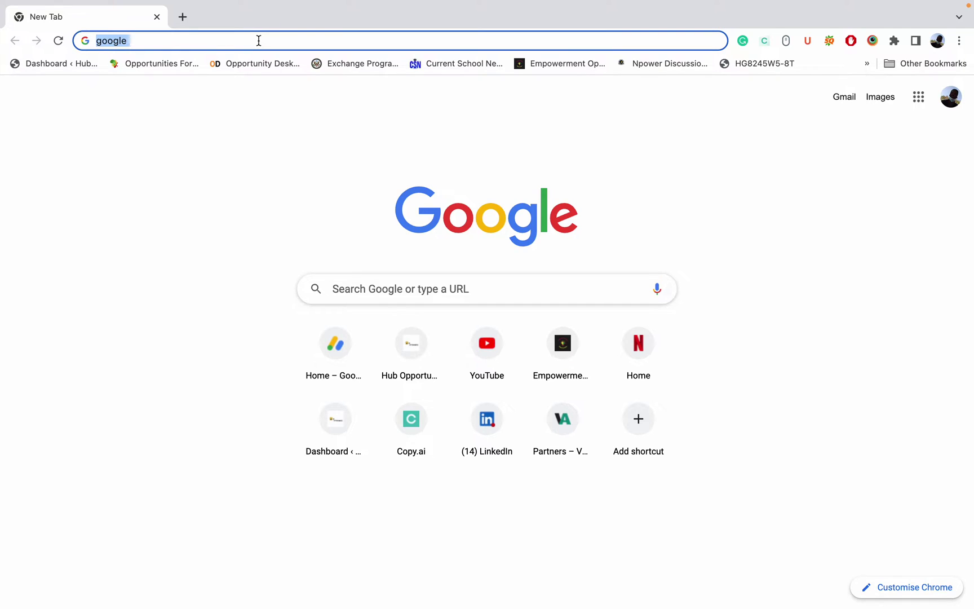
pyautogui.write('ggo')
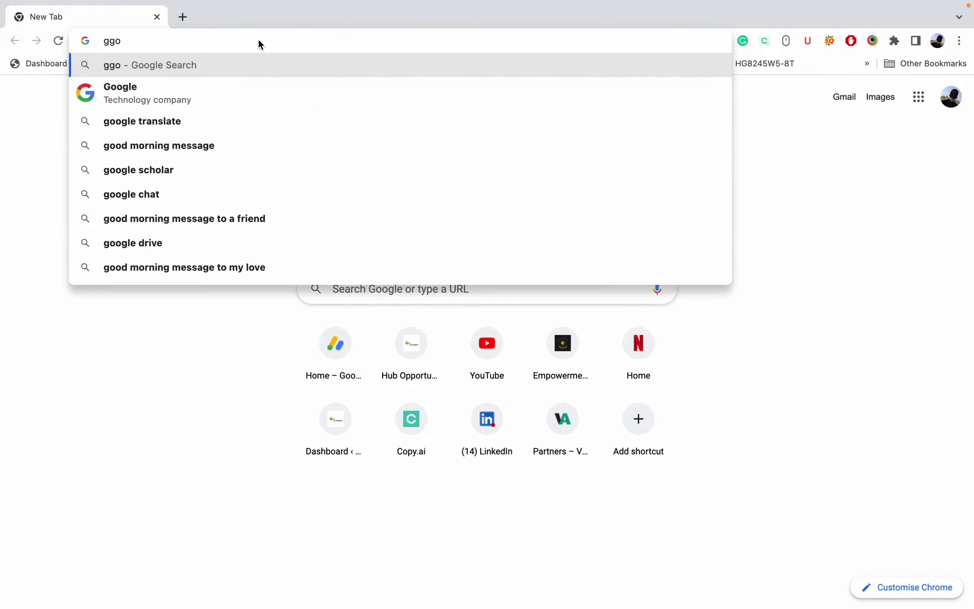
pyautogui.press('BackSpace')
pyautogui.press('BackSpace')
pyautogui.write('oo')
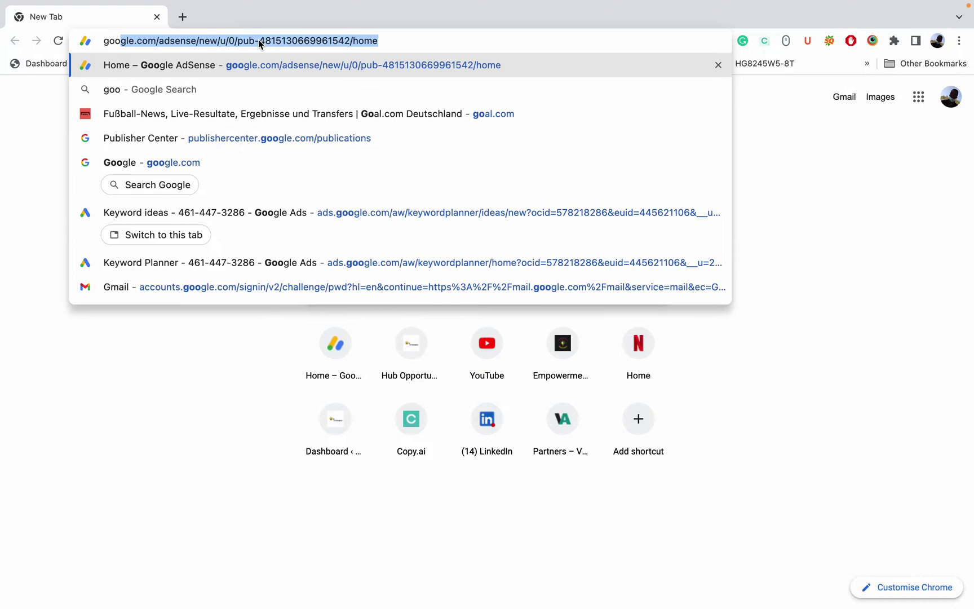
pyautogui.write('gle voi')
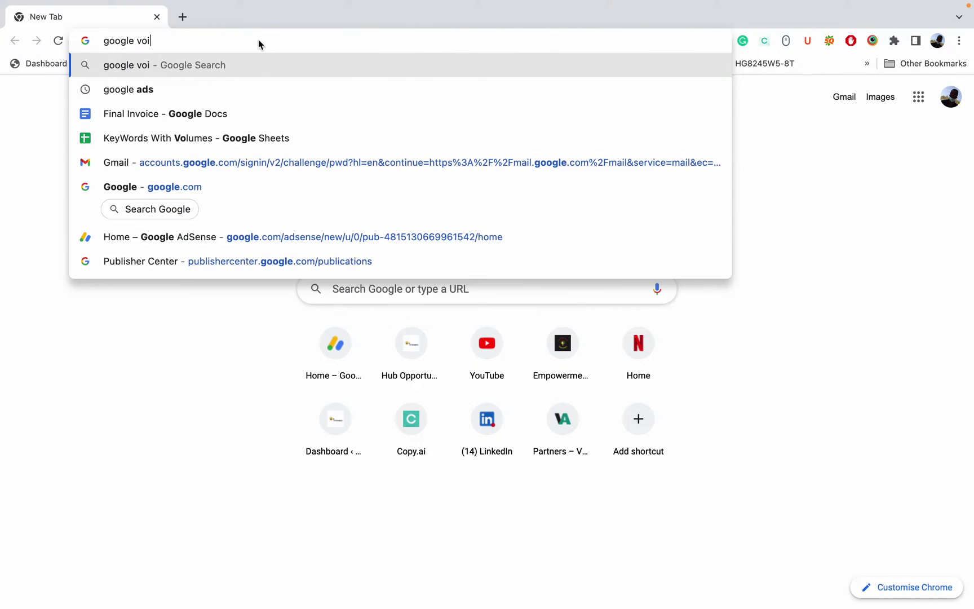
pyautogui.write('ce')
pyautogui.press('Return')
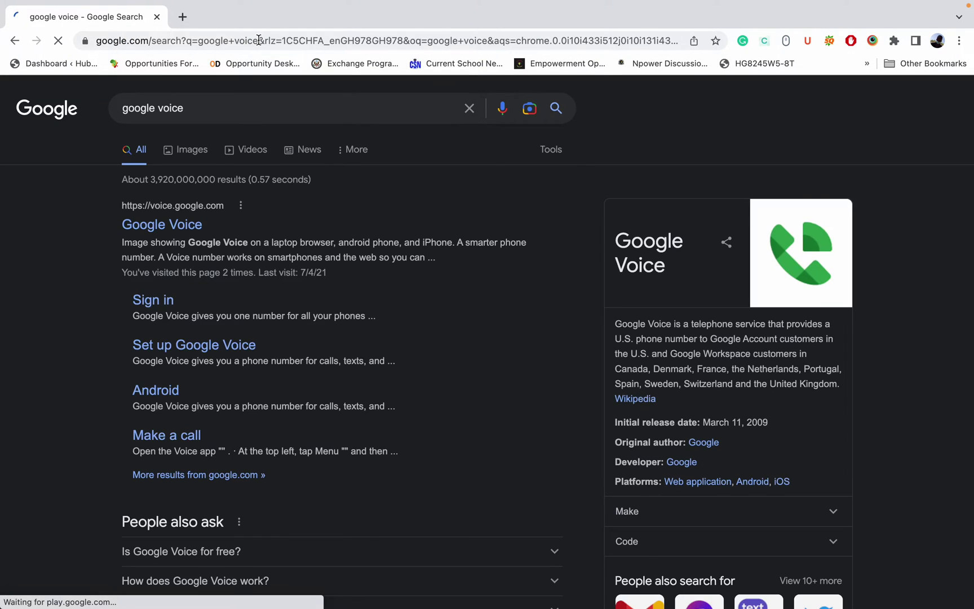
# Open the voice.google.com site, dismiss the notification prompt, and allow it to handle tel links.
pyautogui.click(162, 225)
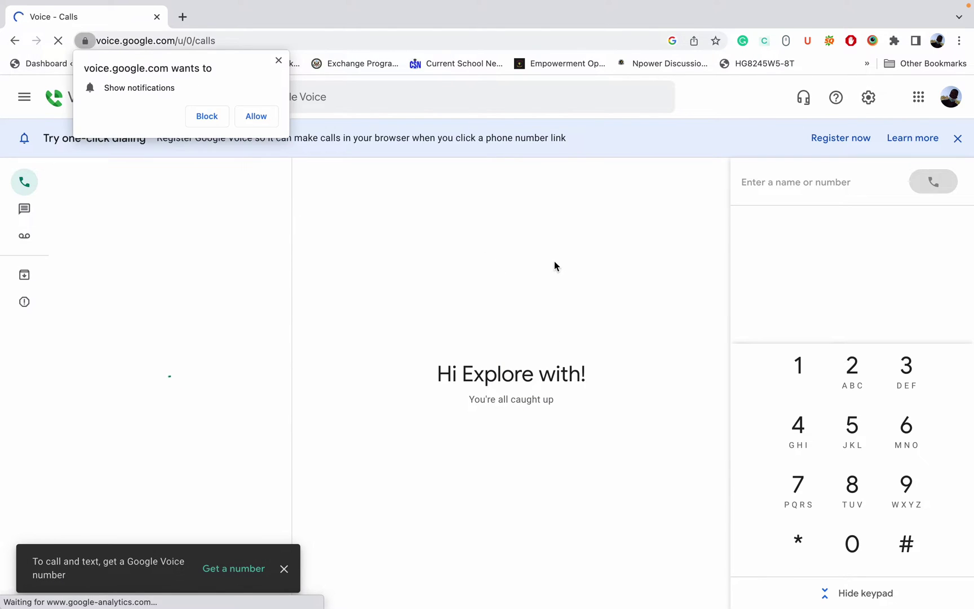
pyautogui.click(278, 60)
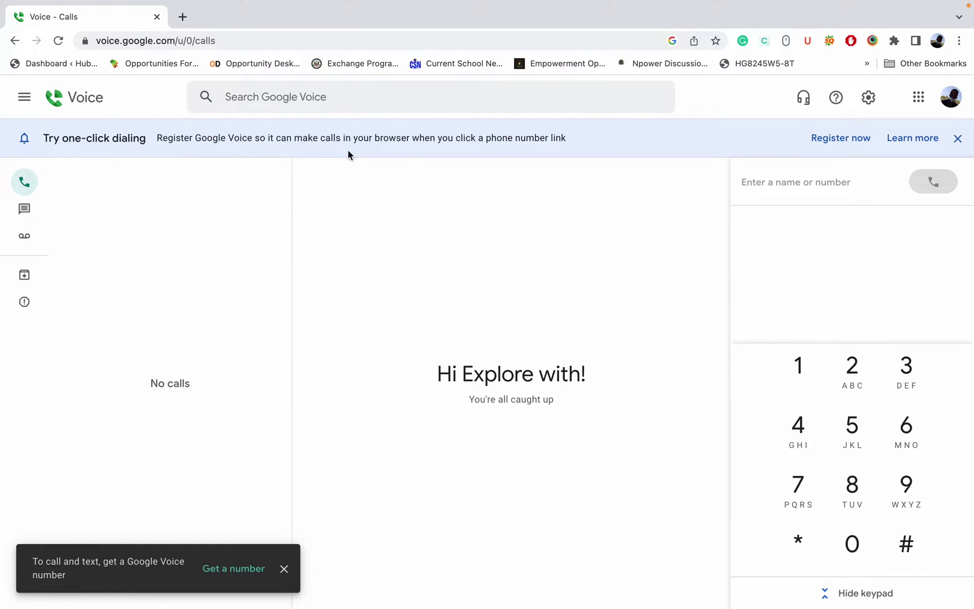
pyautogui.click(845, 140)
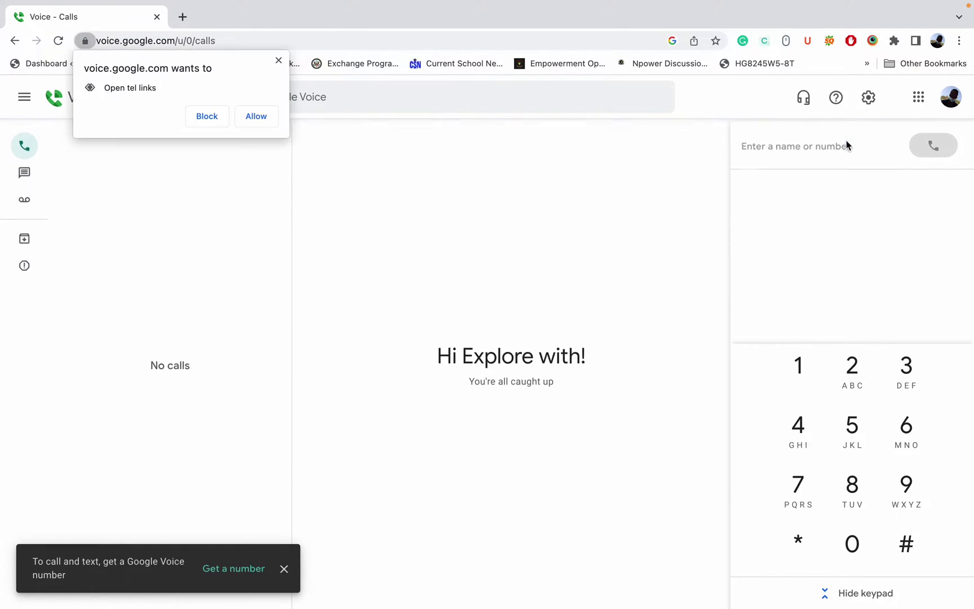
pyautogui.click(279, 62)
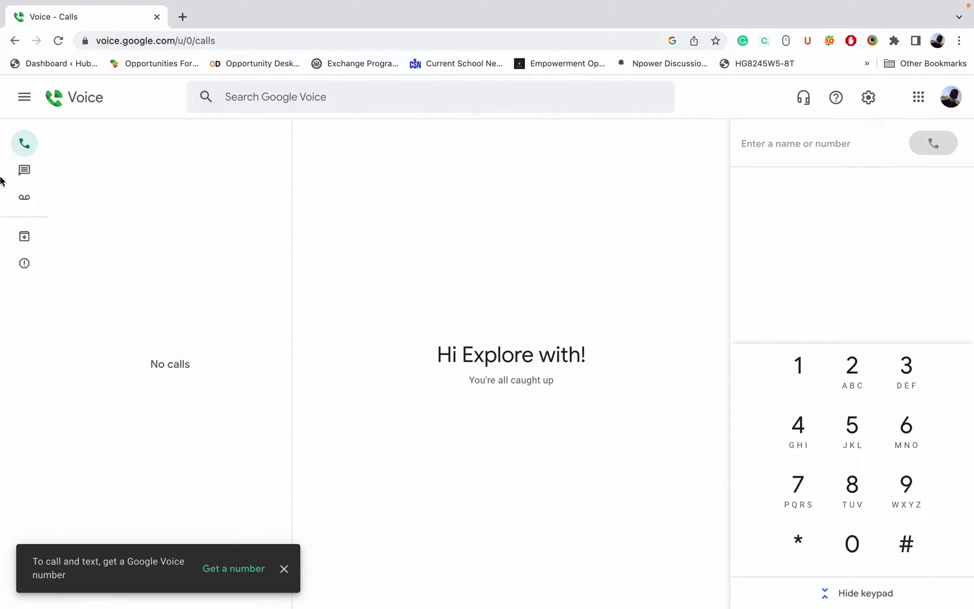
# Expand the navigation and go to the Account settings, which show no Voice number yet.
pyautogui.click(25, 98)
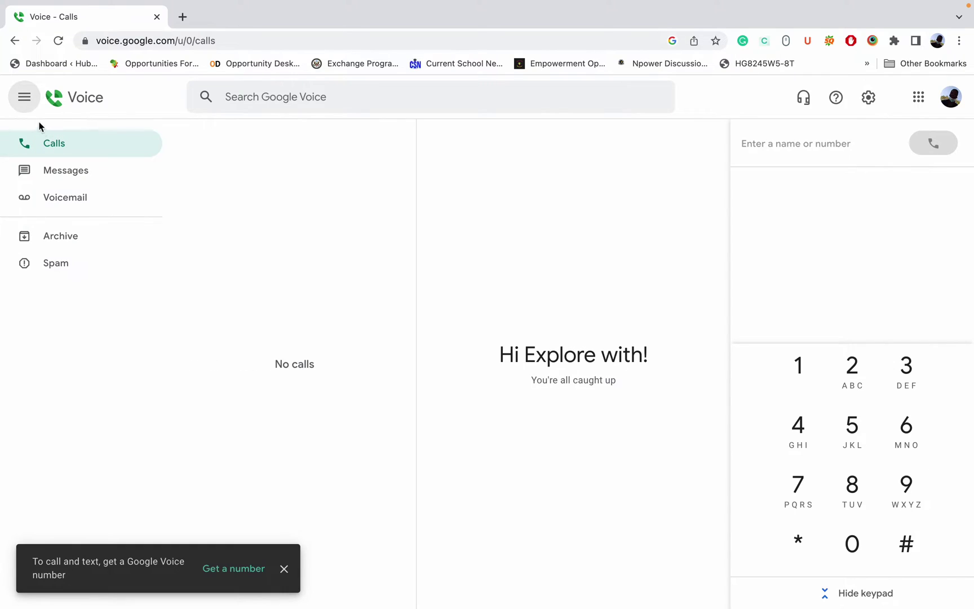
pyautogui.click(917, 101)
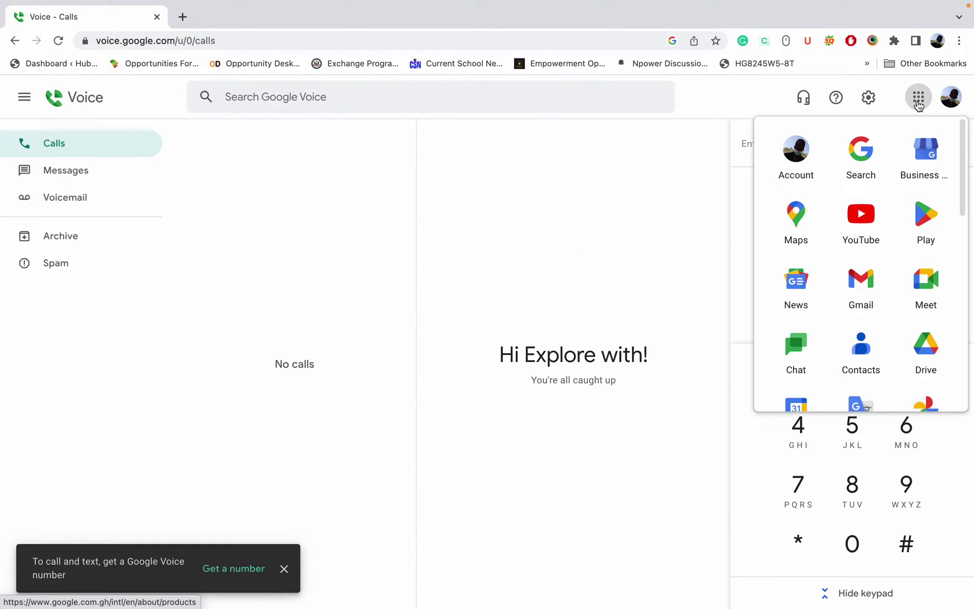
pyautogui.click(917, 100)
pyautogui.click(874, 102)
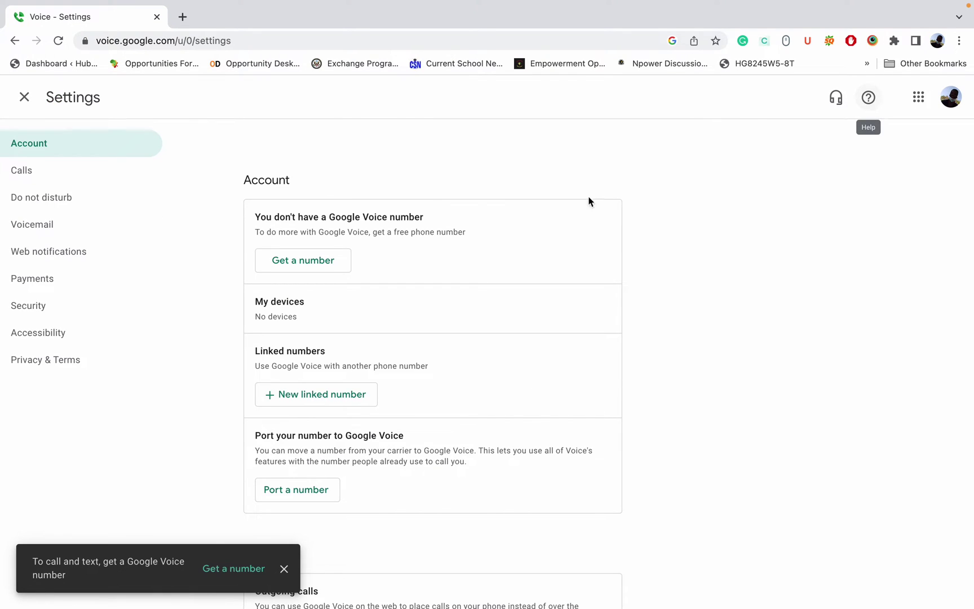
pyautogui.click(314, 268)
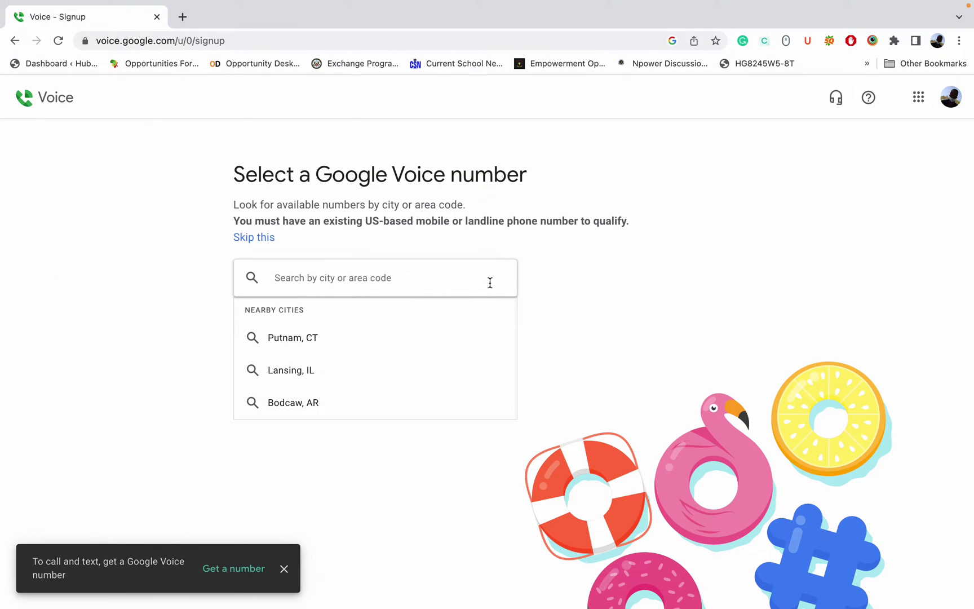
pyautogui.click(323, 384)
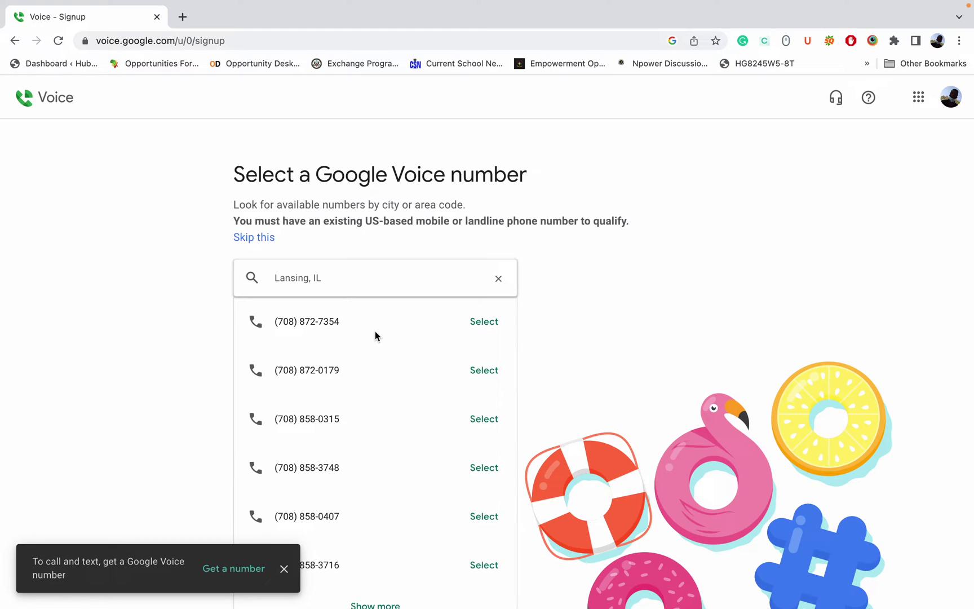
pyautogui.click(485, 420)
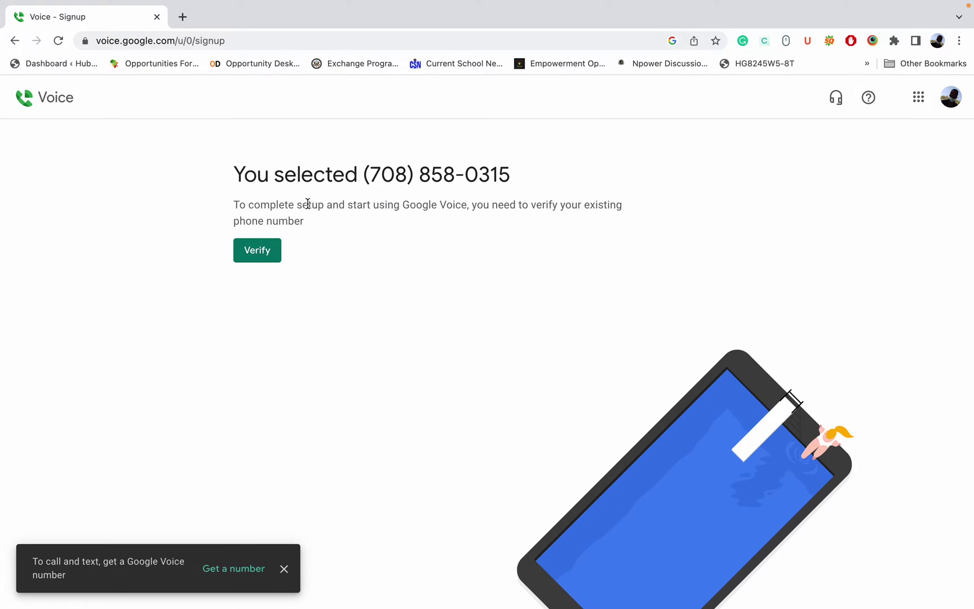
# Start verification and enter the existing phone number to link.
pyautogui.click(278, 258)
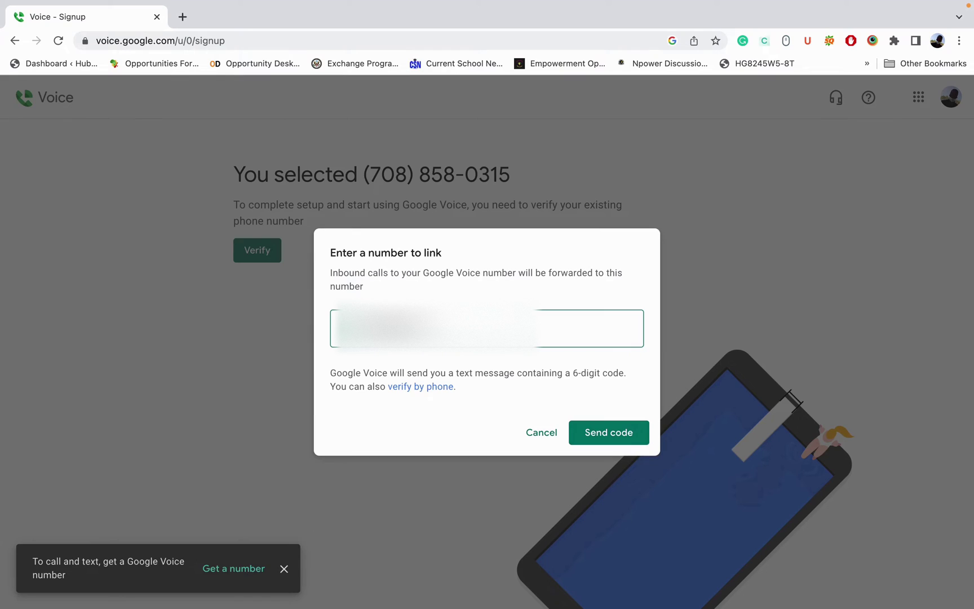
# Send a code to the existing phone and enter the six-digit code to verify it.
pyautogui.click(594, 433)
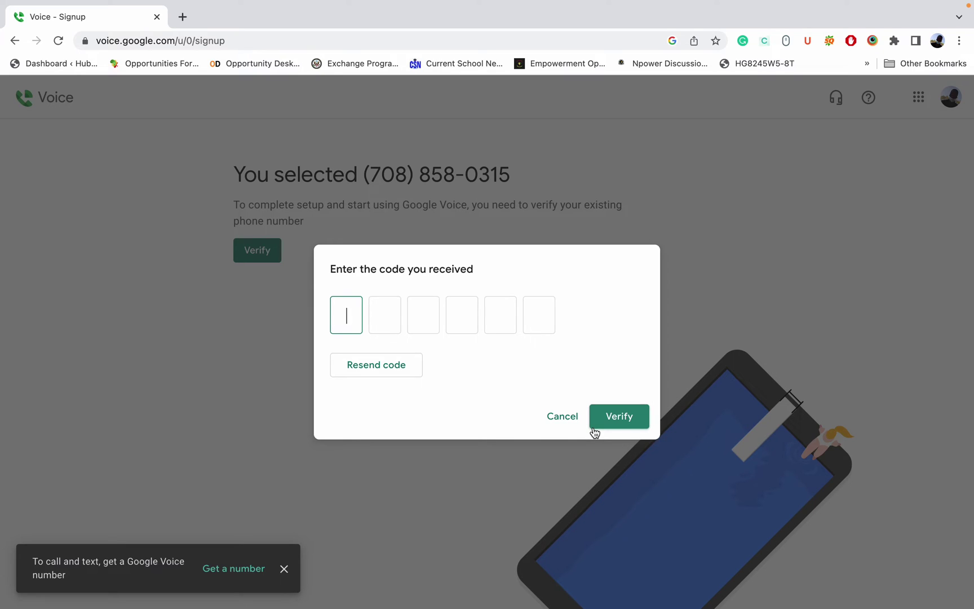
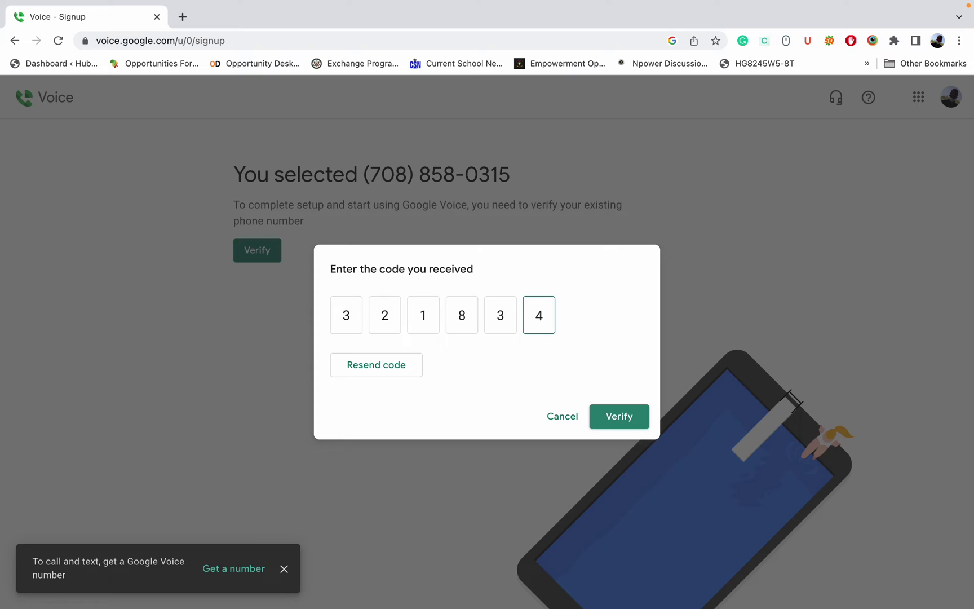
pyautogui.click(638, 415)
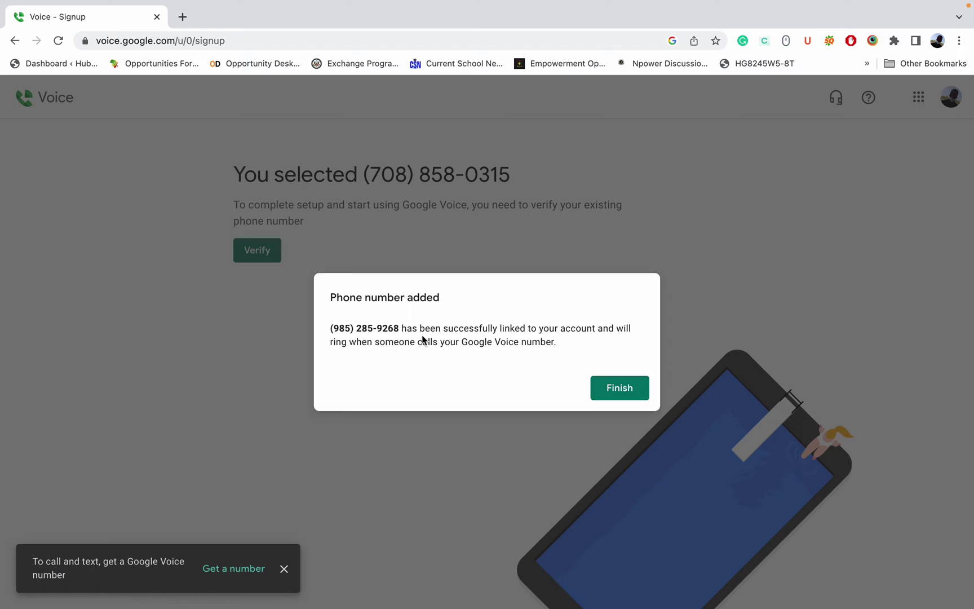
pyautogui.click(623, 390)
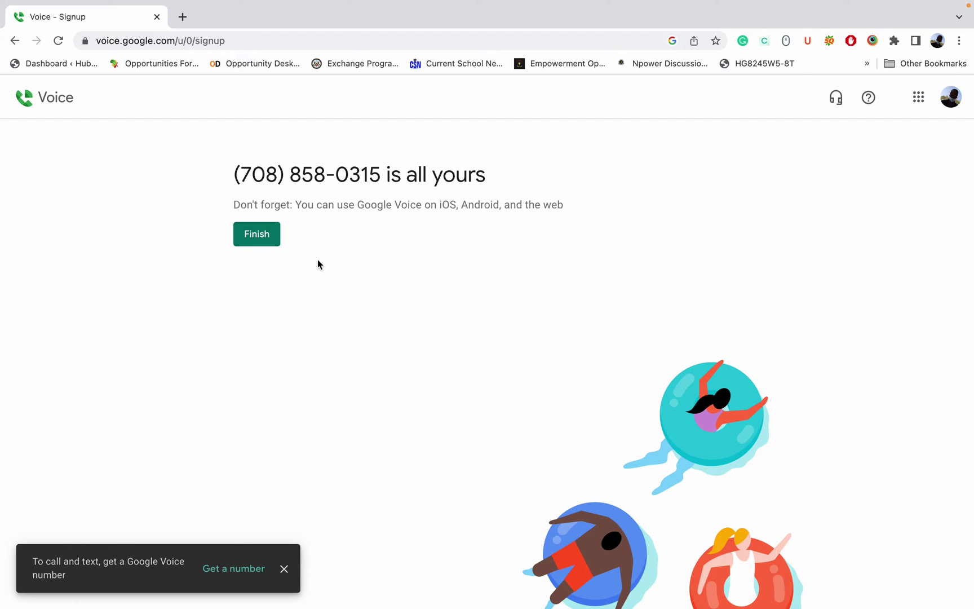
pyautogui.click(263, 233)
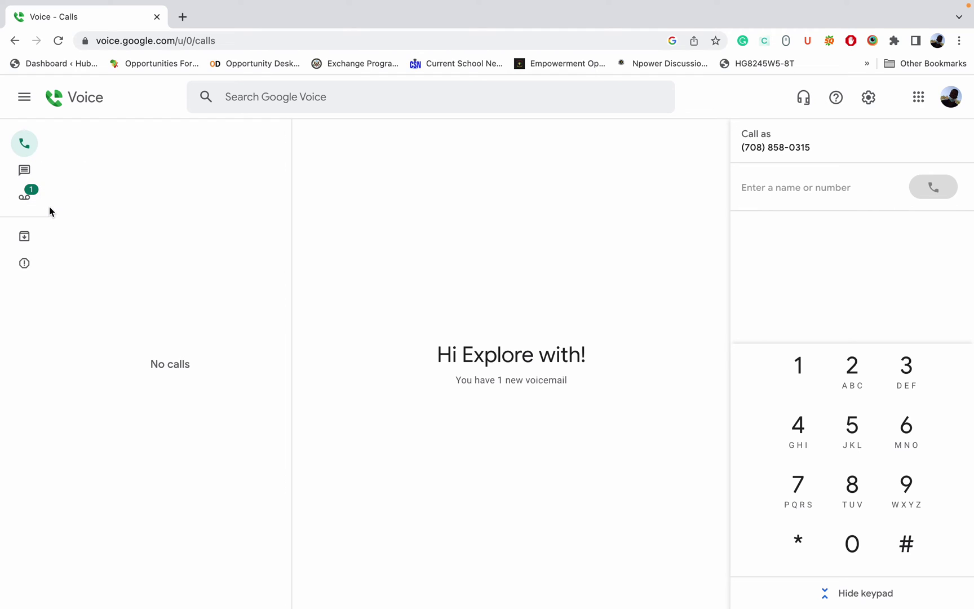
pyautogui.click(32, 192)
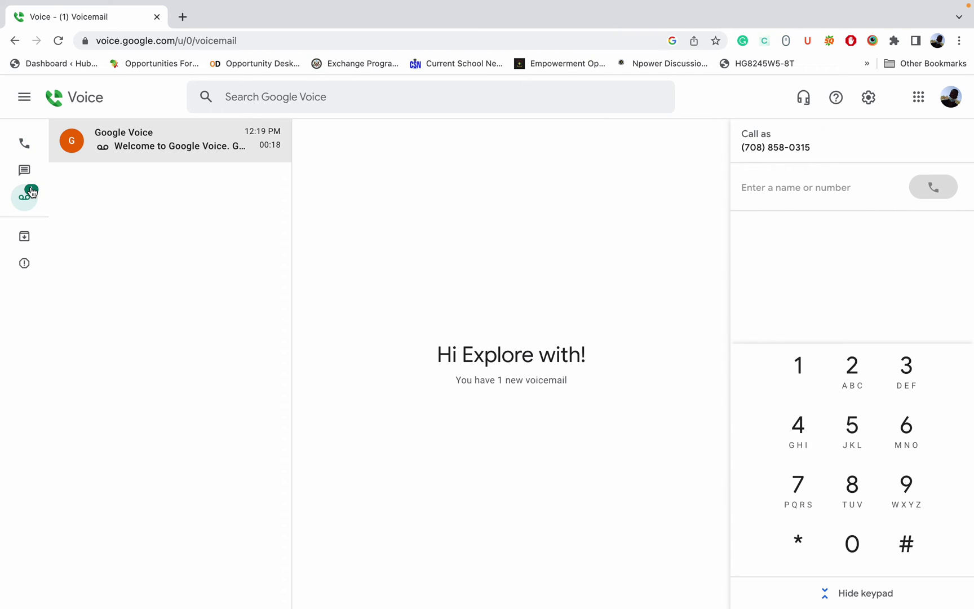
pyautogui.click(28, 99)
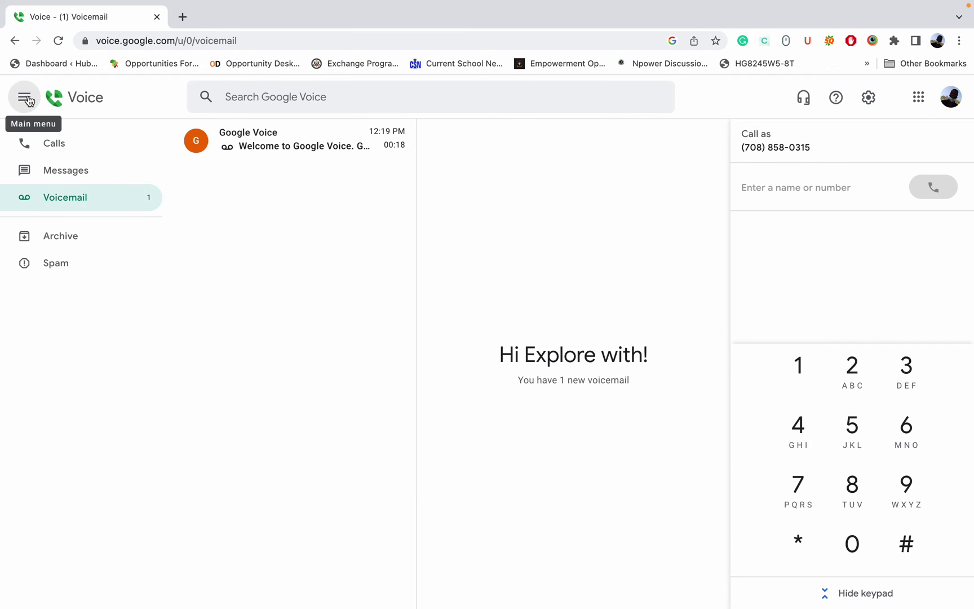
pyautogui.click(56, 43)
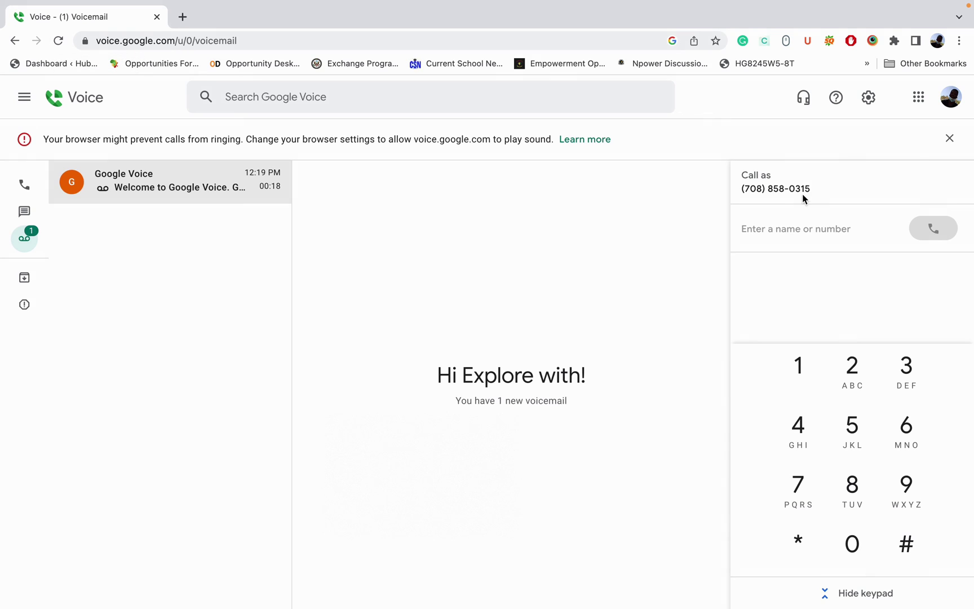
pyautogui.click(870, 106)
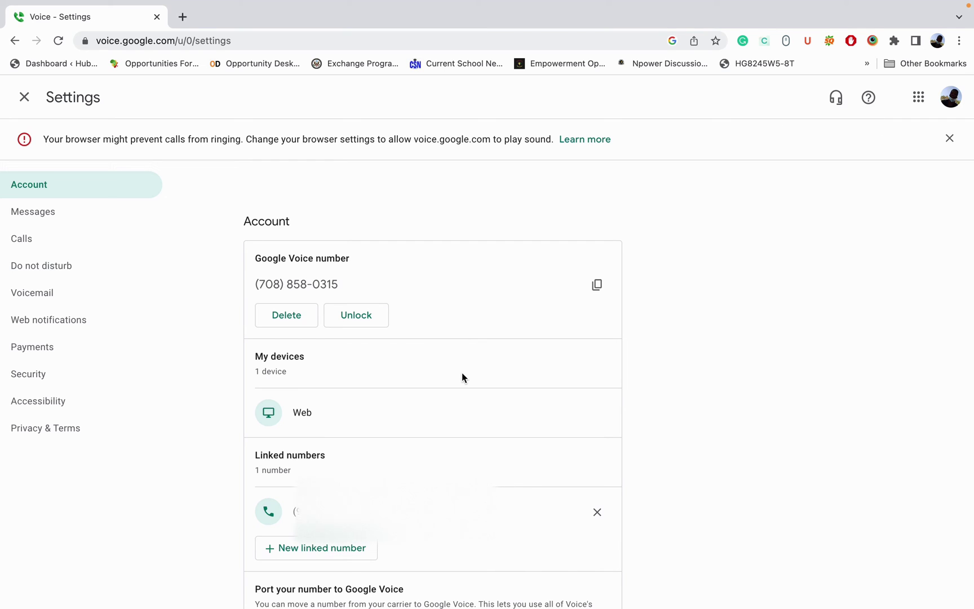
pyautogui.scroll(-1, 461, 373)
pyautogui.scroll(1, 461, 373)
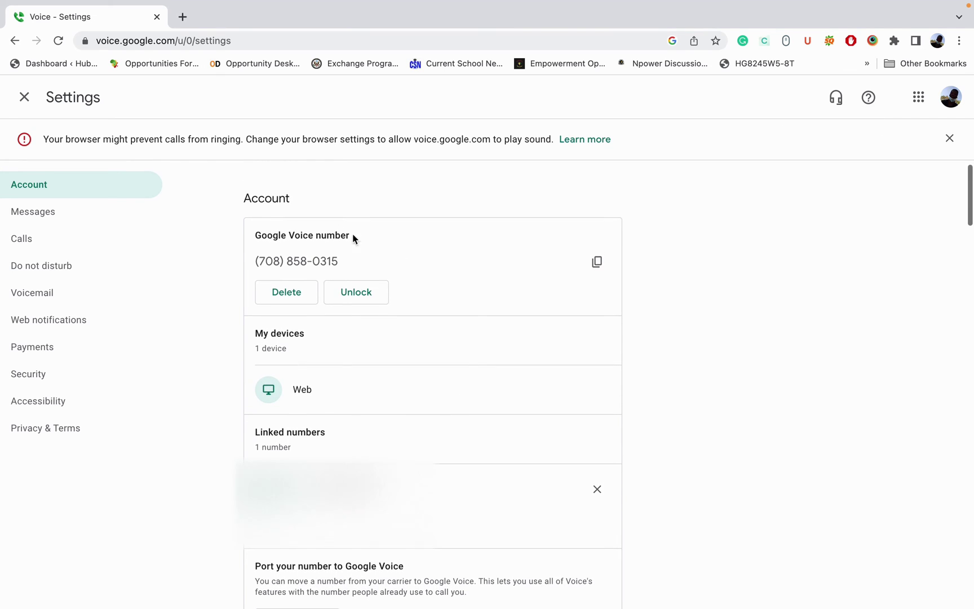
pyautogui.scroll(-5, 471, 465)
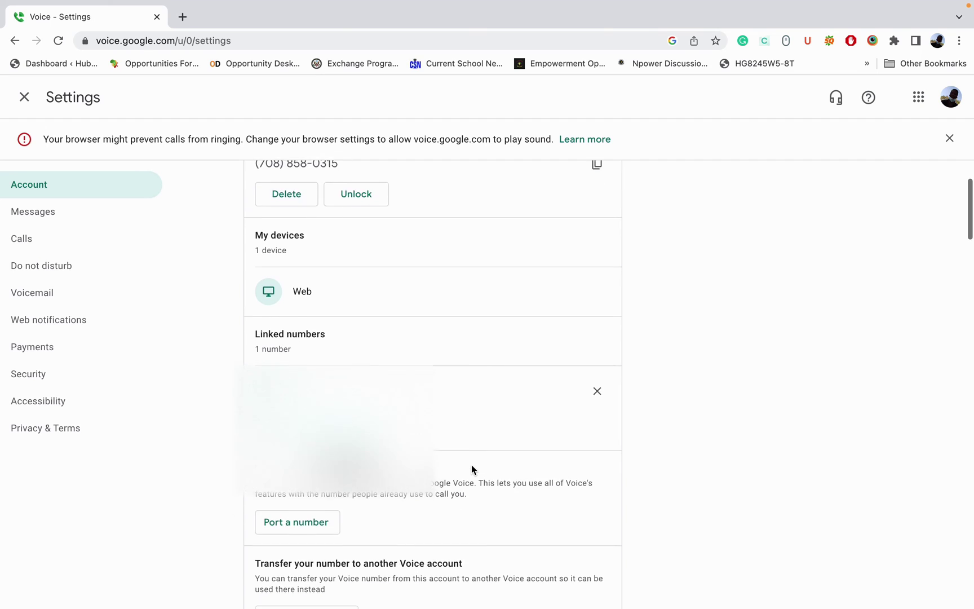
pyautogui.scroll(-1, 470, 465)
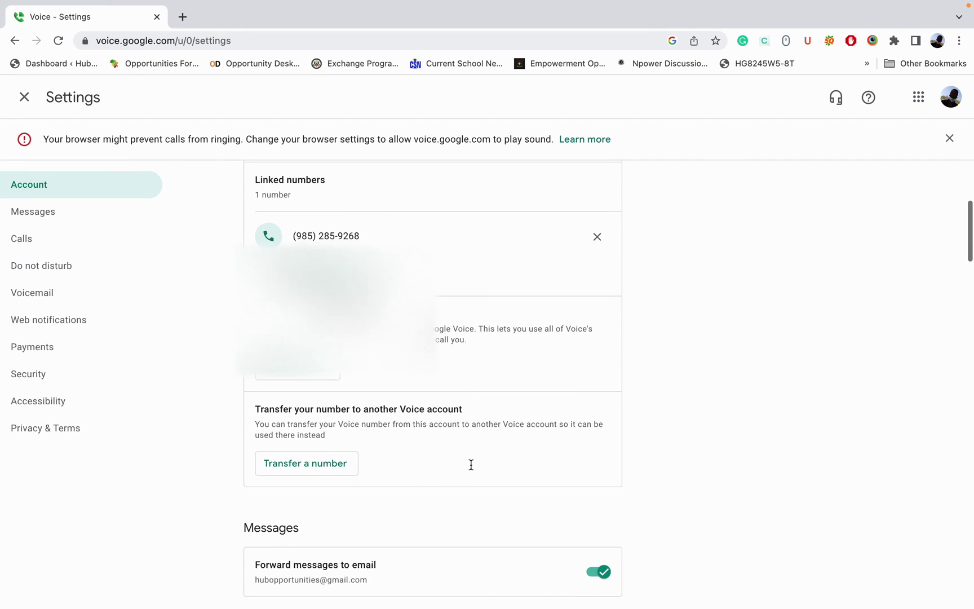
pyautogui.scroll(7, 472, 464)
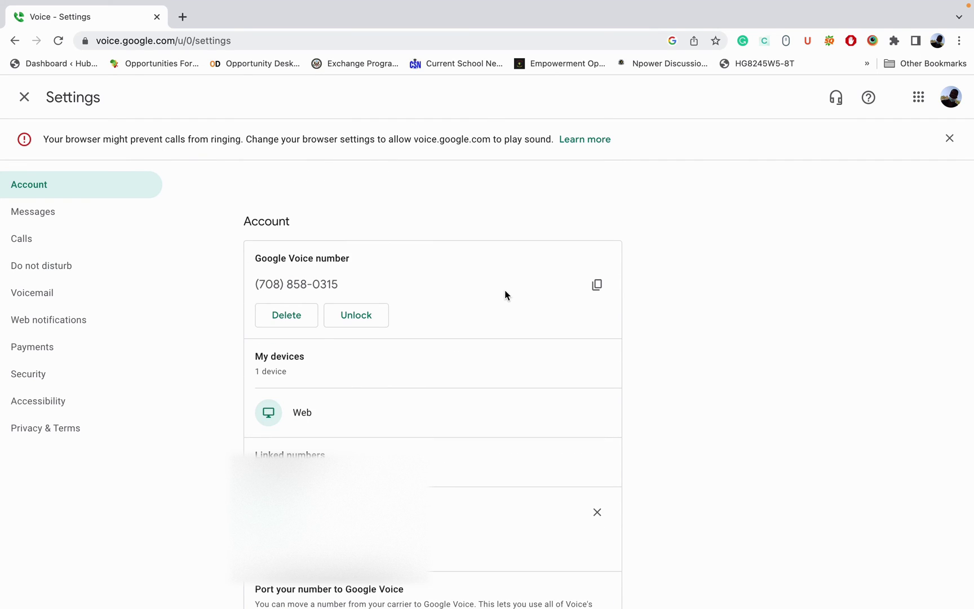